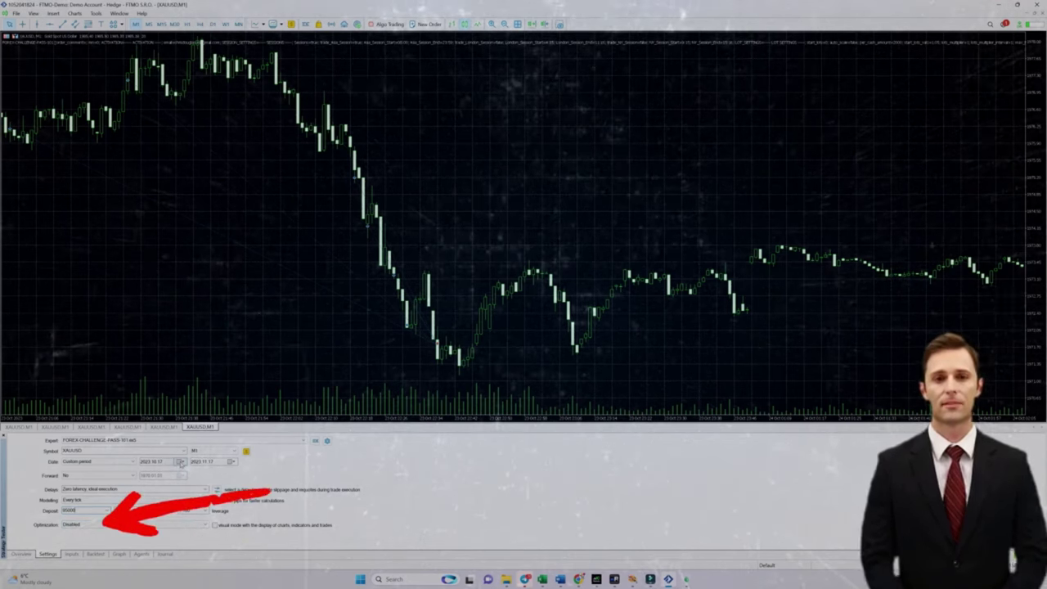
# Run the XAUUSD backtest from 2023.10.01 to 2023.11.01 and view results (about 15,093 net profit)
pyautogui.click(180, 462)
pyautogui.click(217, 487)
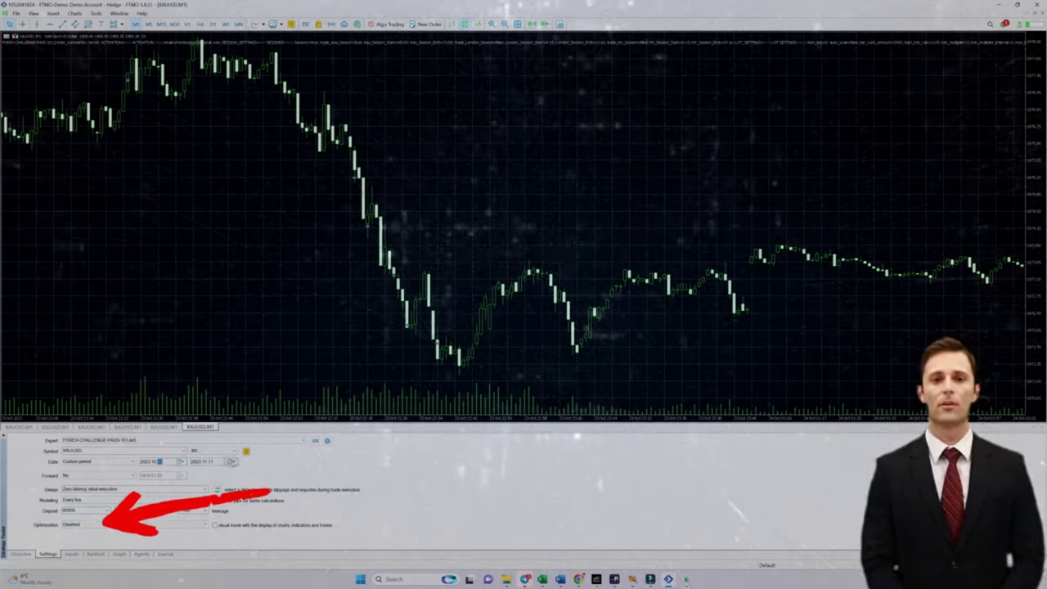
pyautogui.click(232, 463)
pyautogui.click(211, 461)
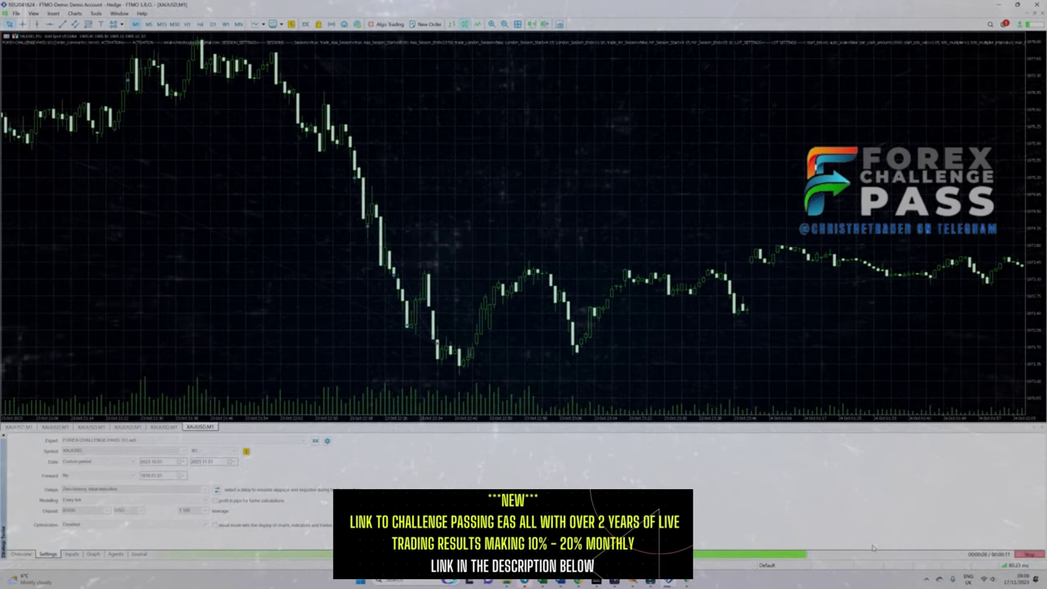
pyautogui.click(97, 554)
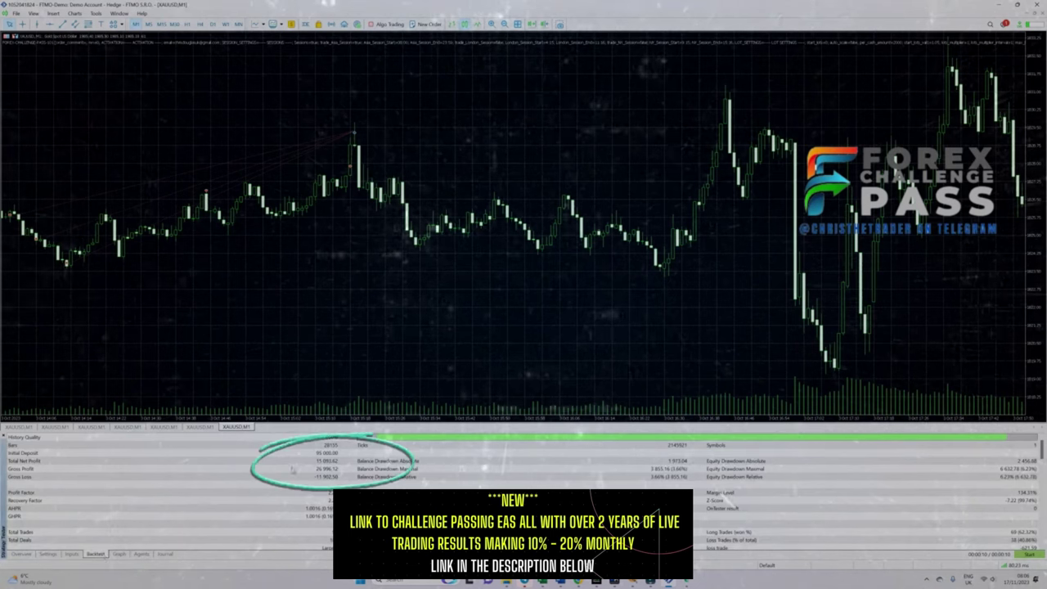
# Save the Strategy Tester settings to Downloads as the set file 'challengedrawdownperiod'
pyautogui.click(47, 554)
pyautogui.click(328, 440)
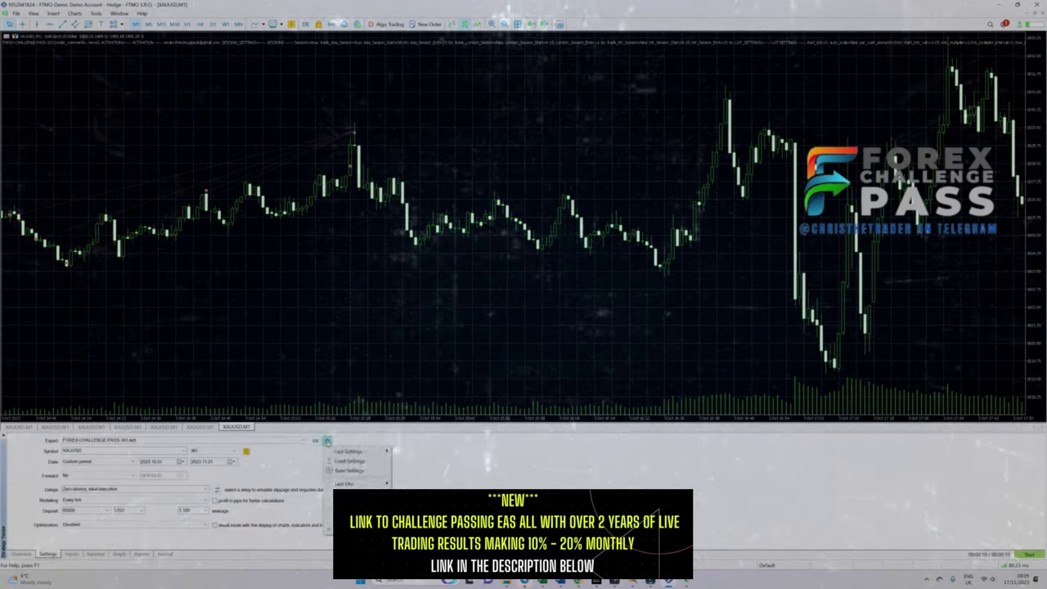
pyautogui.click(352, 470)
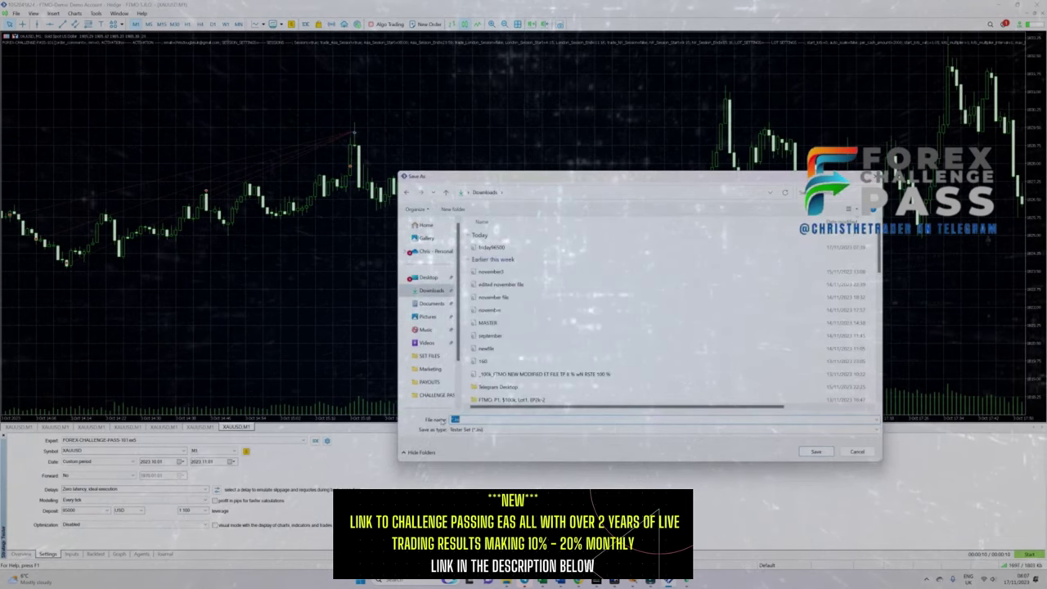
pyautogui.write('challengedrawdownperiod')
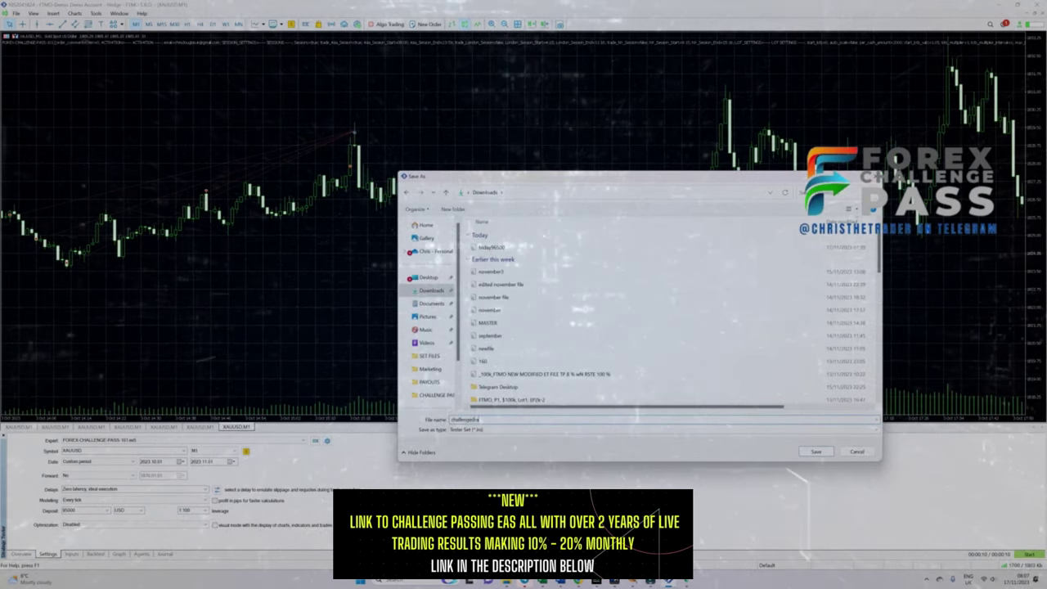
pyautogui.click(816, 452)
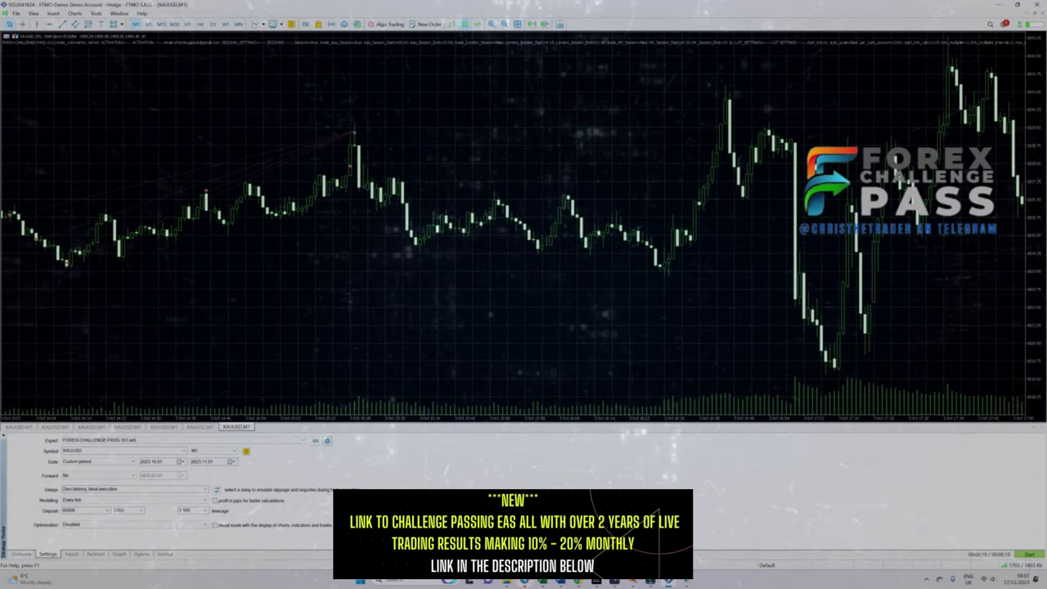
# In the Parallel Tester, check the From/To dates and load the challengedrawdownperiod settings file
pyautogui.hotkey('alt', 'Tab')
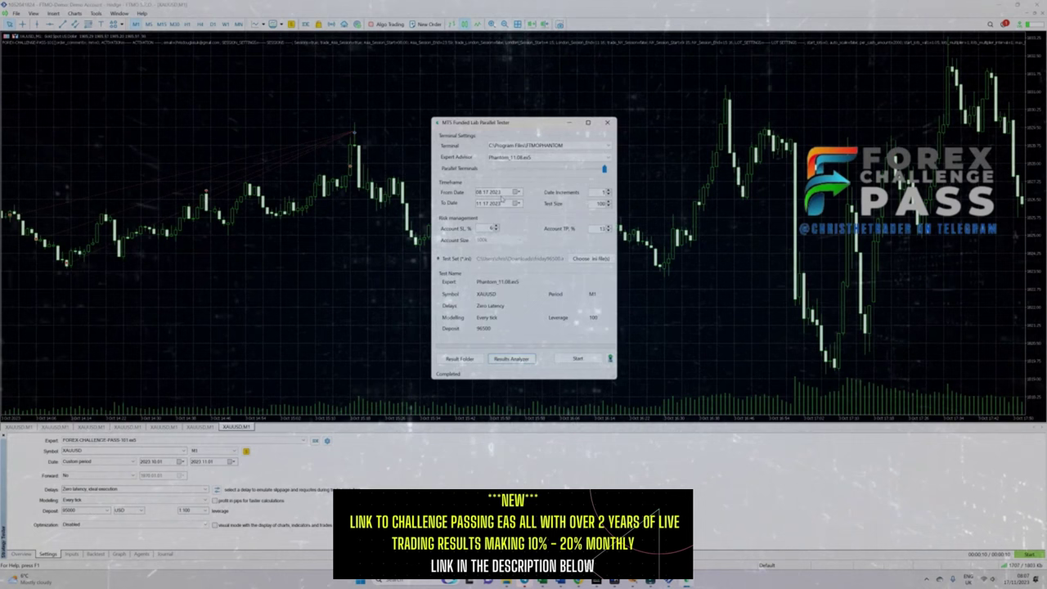
pyautogui.click(497, 192)
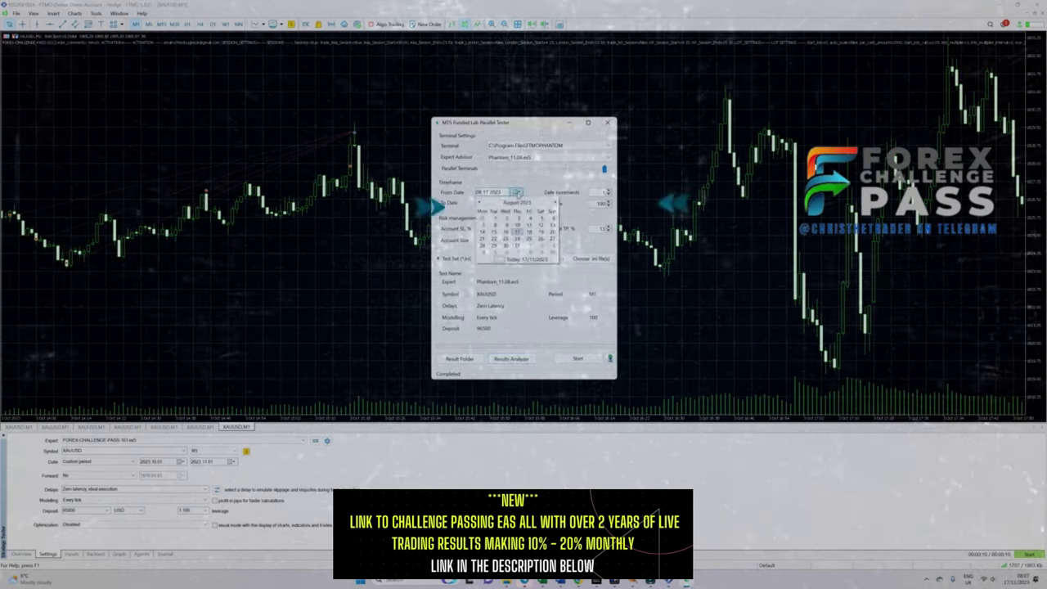
pyautogui.click(516, 193)
pyautogui.click(516, 203)
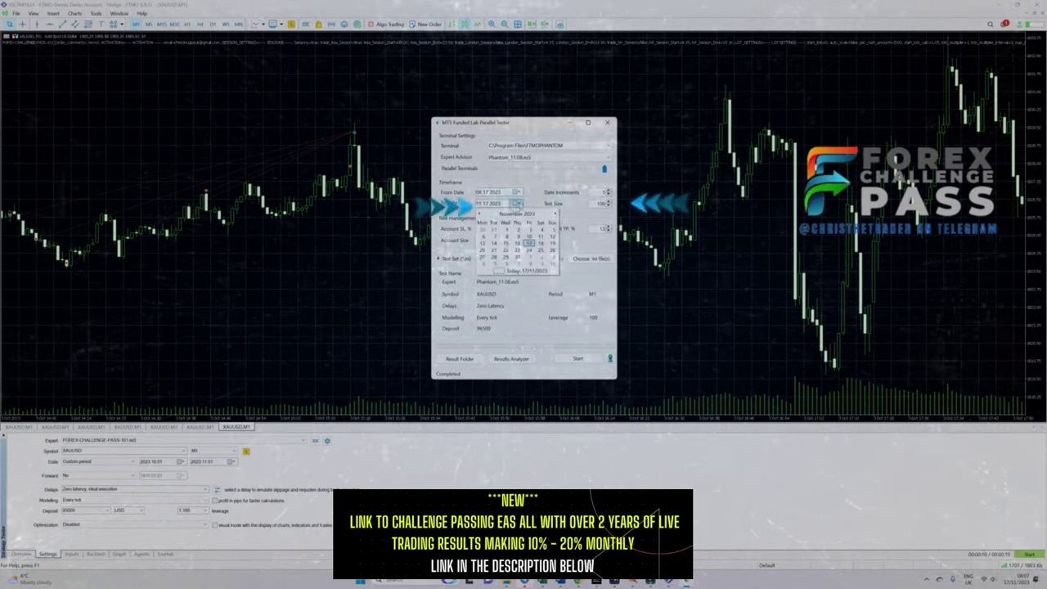
pyautogui.click(516, 203)
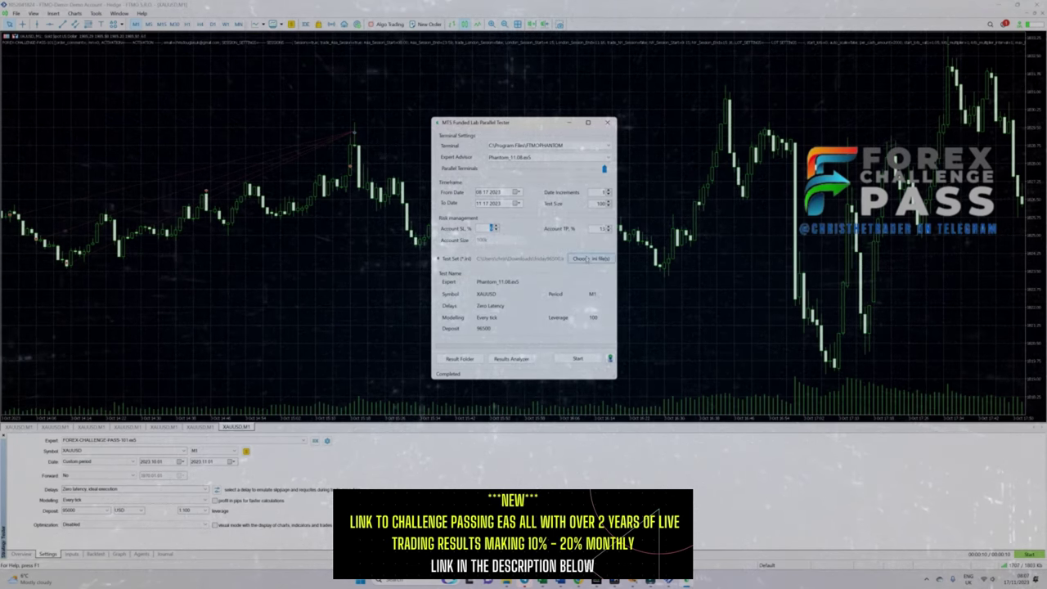
pyautogui.click(587, 260)
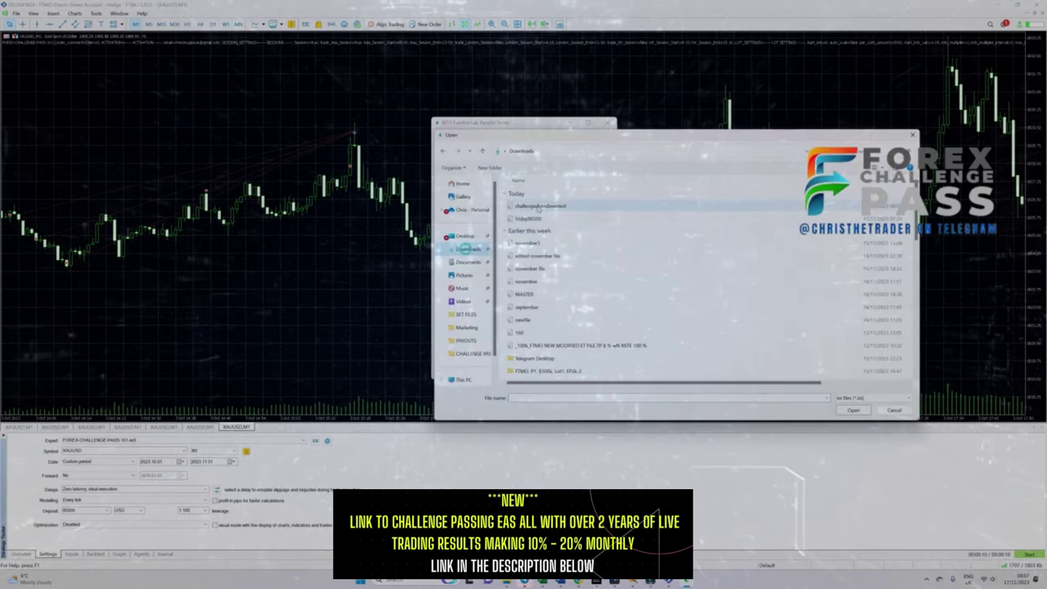
pyautogui.doubleClick(537, 205)
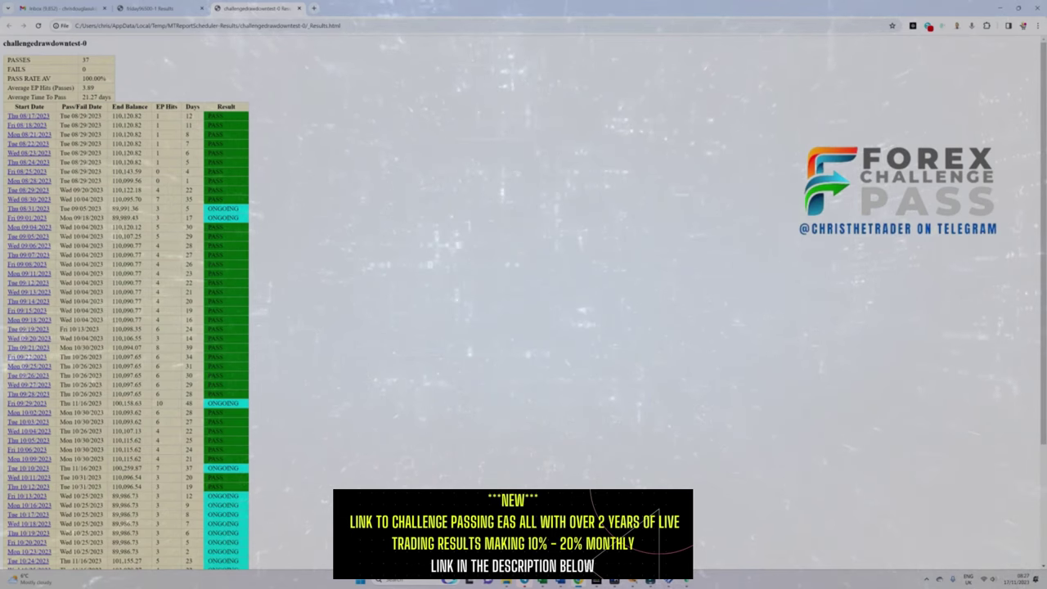
# Highlight the 100.00% pass rate and 37 passes, then mark the Thu 10/12/2023 run
pyautogui.moveTo(107, 77); pyautogui.dragTo(81, 77)
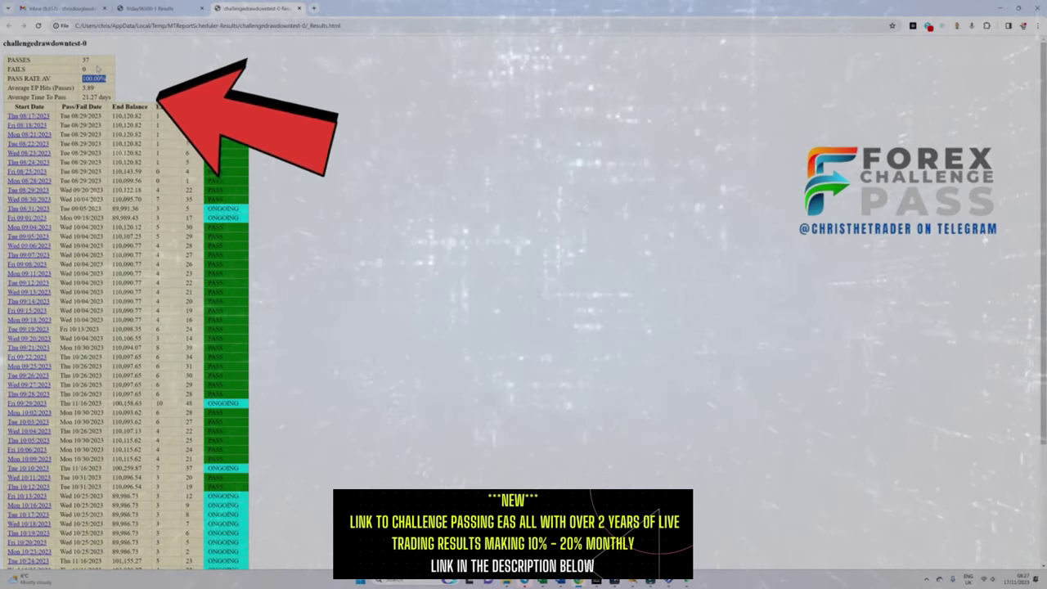
pyautogui.click(95, 59)
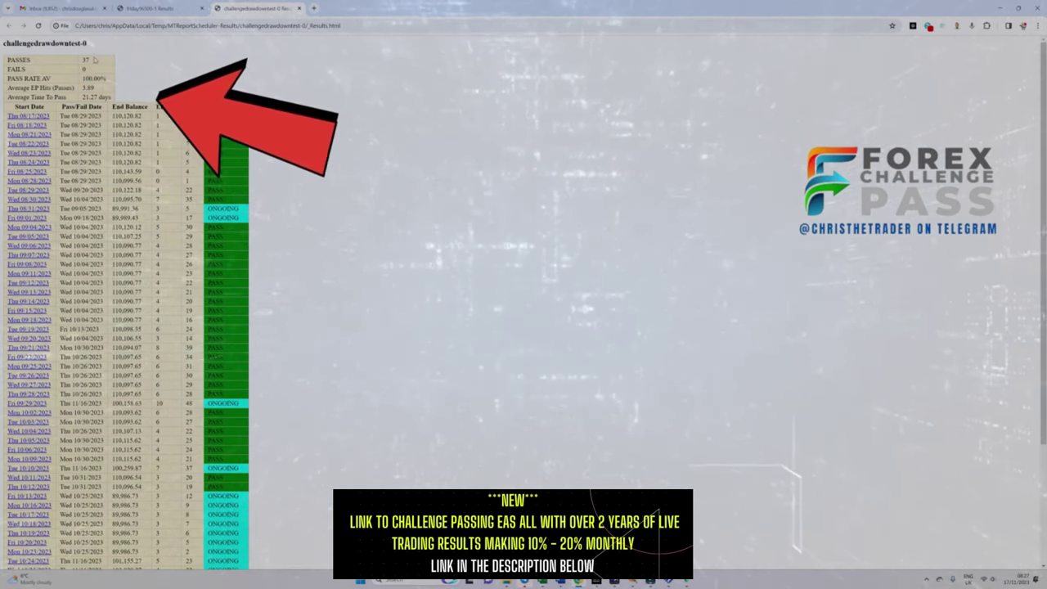
pyautogui.moveTo(96, 58); pyautogui.dragTo(72, 58)
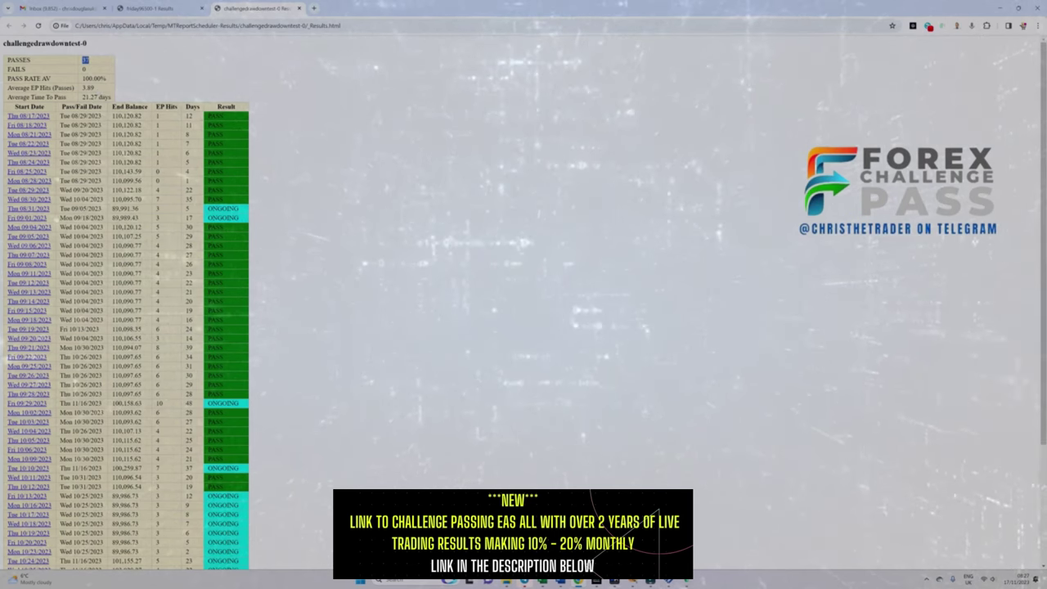
pyautogui.scroll(-3, 290, 249)
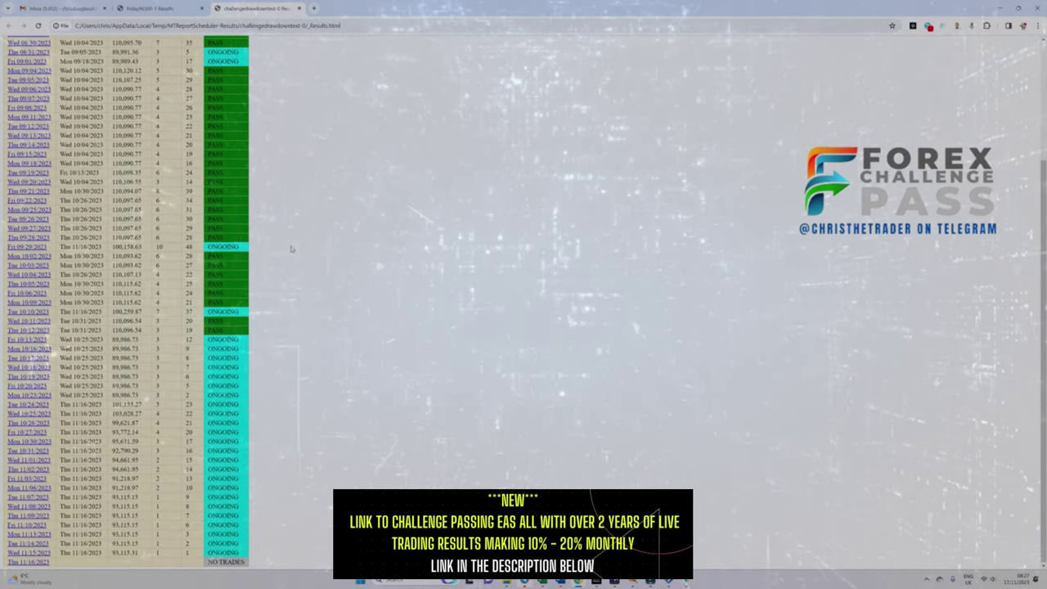
pyautogui.scroll(1, 242, 362)
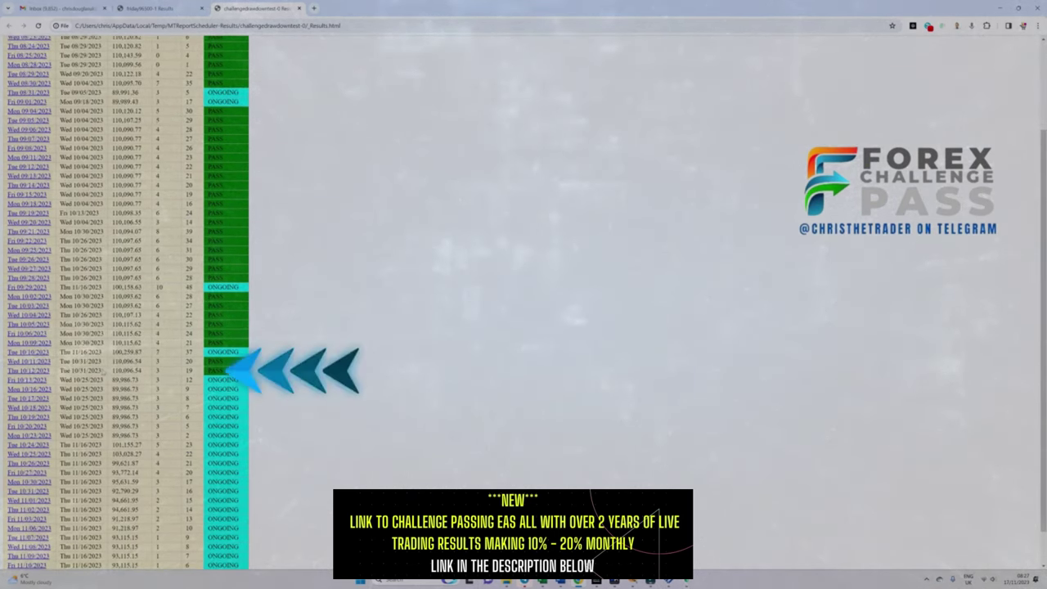
pyautogui.moveTo(103, 370); pyautogui.dragTo(28, 370)
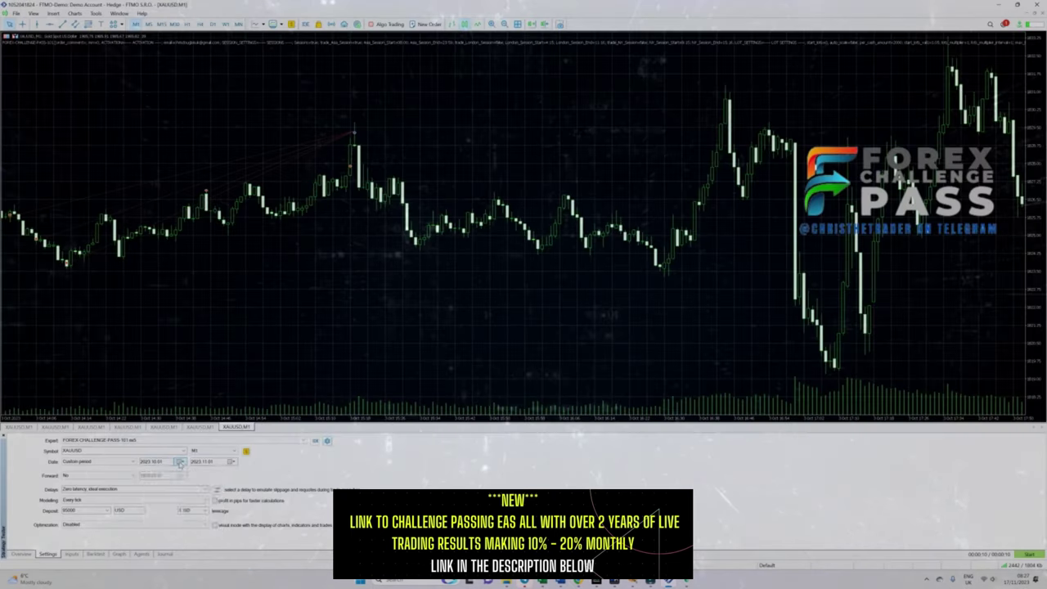
# Rerun the backtest with start date 2023.10.12 and end date 2023.11.01
pyautogui.click(179, 462)
pyautogui.click(170, 507)
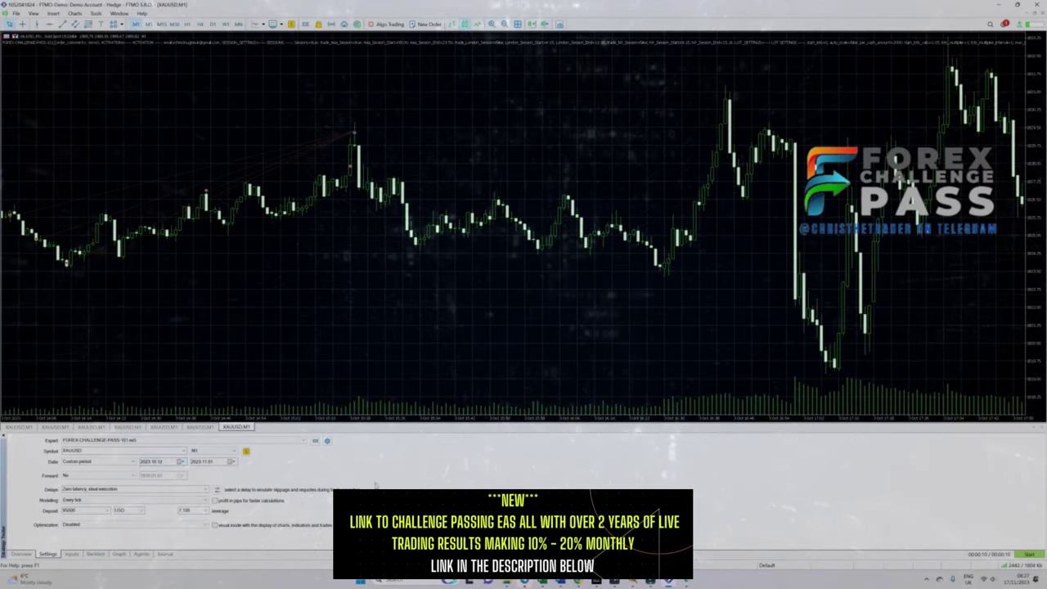
pyautogui.click(232, 461)
pyautogui.click(210, 462)
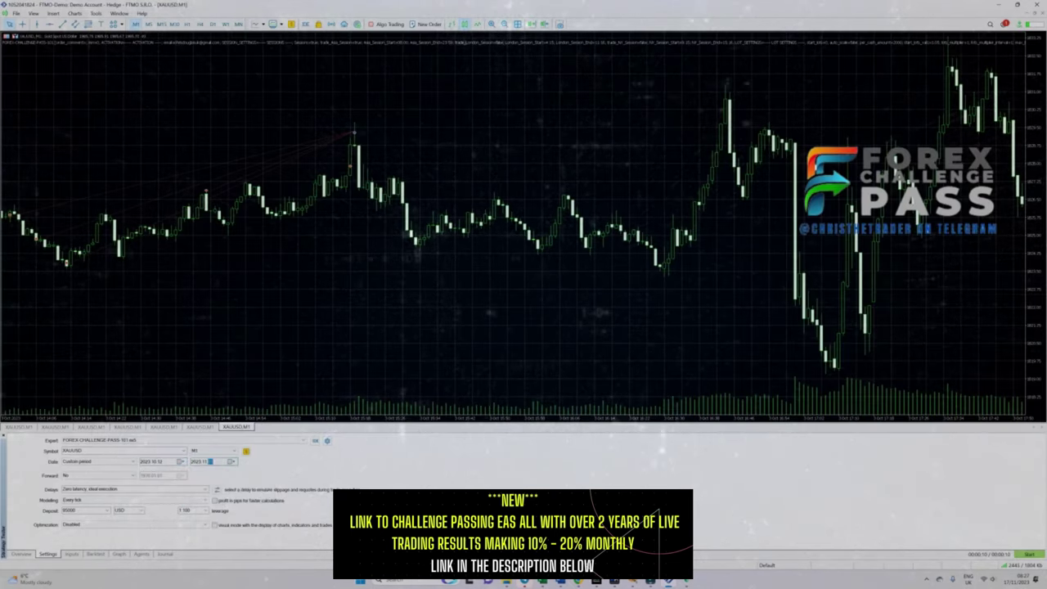
pyautogui.click(1028, 554)
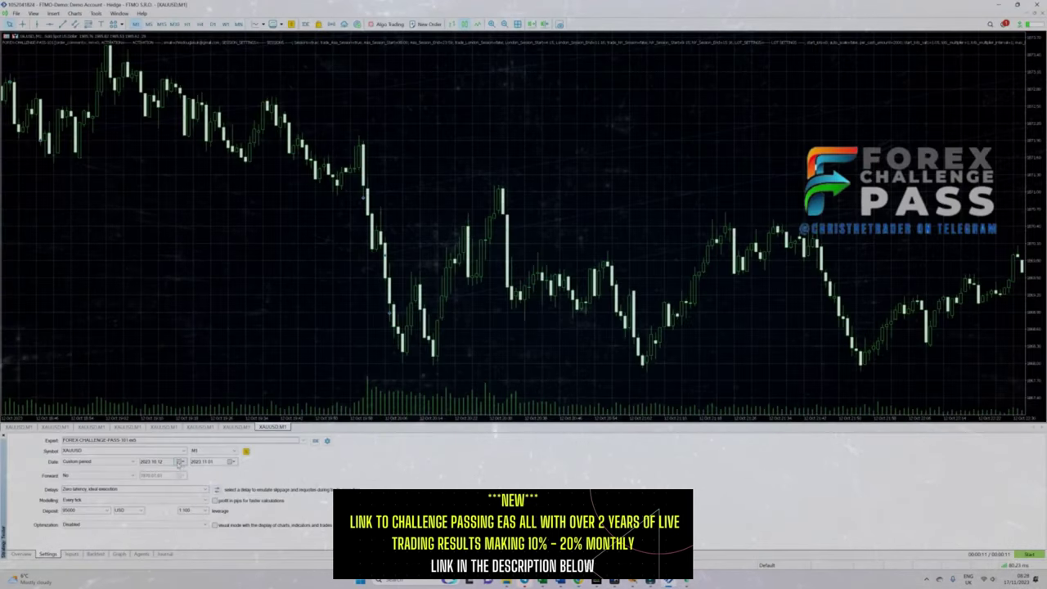
pyautogui.click(178, 461)
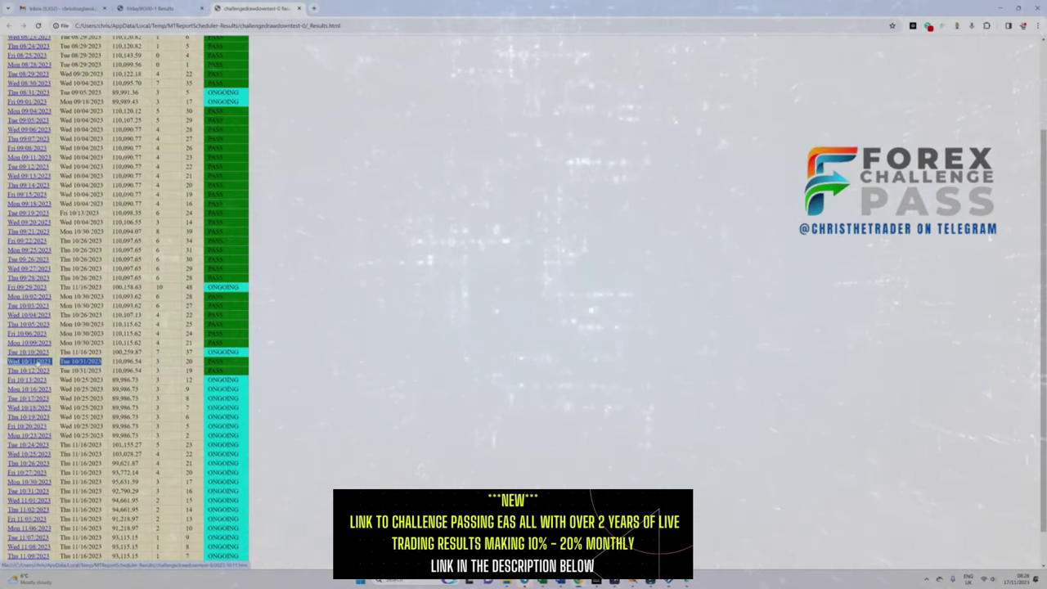
# Open the Wed 10/11/2023 run's Strategy Tester Report and scroll through it
pyautogui.click(37, 360)
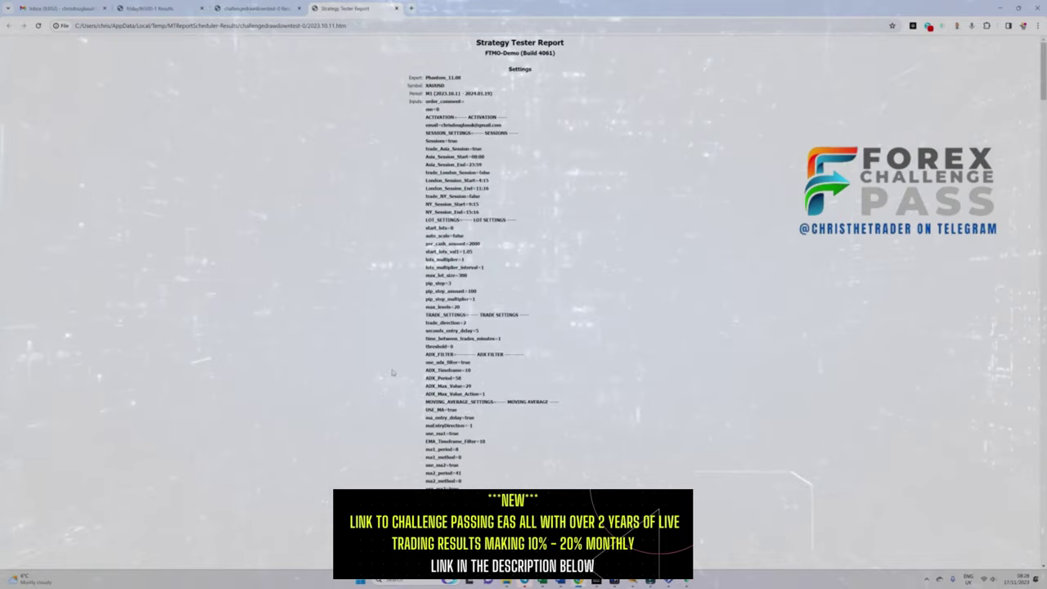
pyautogui.scroll(-10, 410, 362)
pyautogui.scroll(-15, 410, 363)
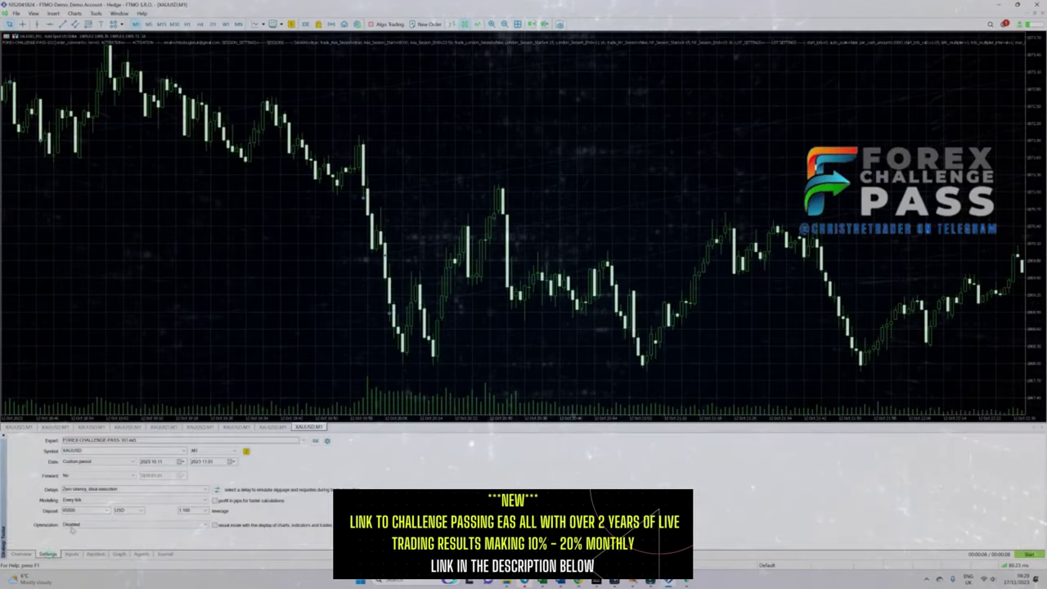
# Run a backtest over the period 2023.09.28 to 2023.10.27
pyautogui.click(179, 462)
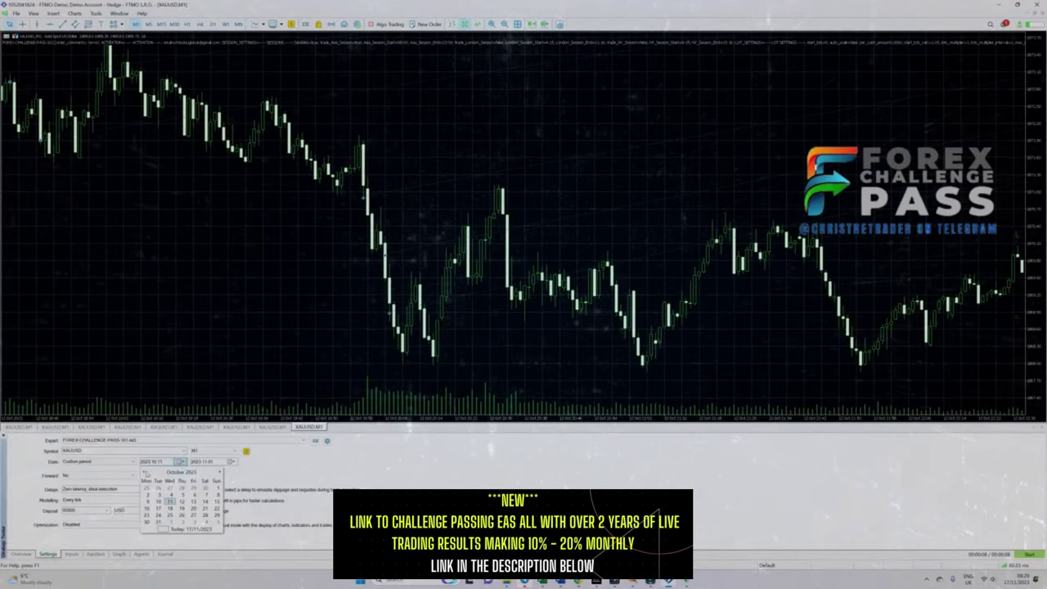
pyautogui.click(232, 461)
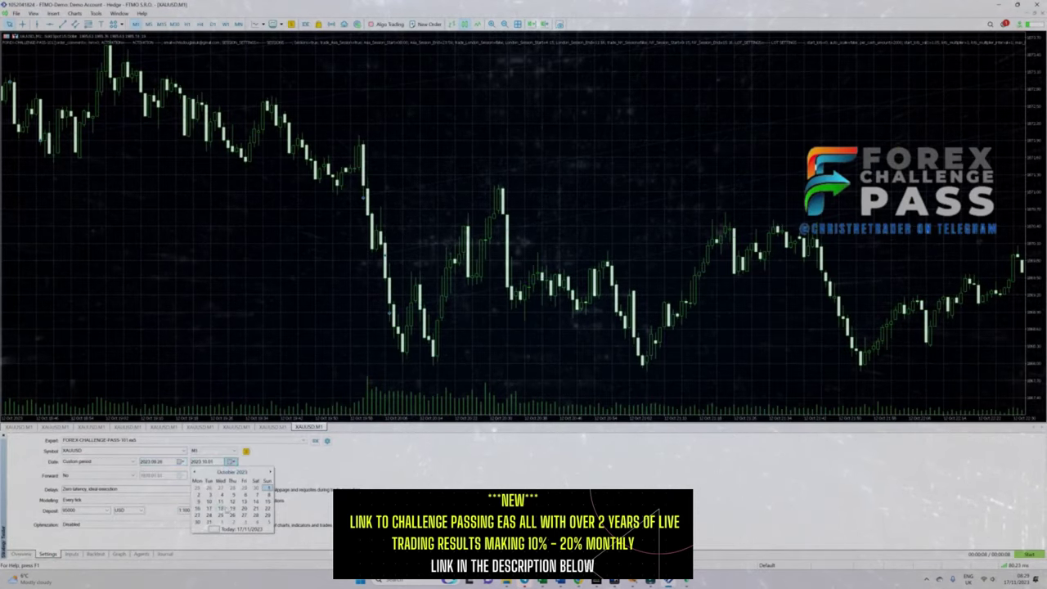
pyautogui.click(244, 515)
pyautogui.click(1029, 554)
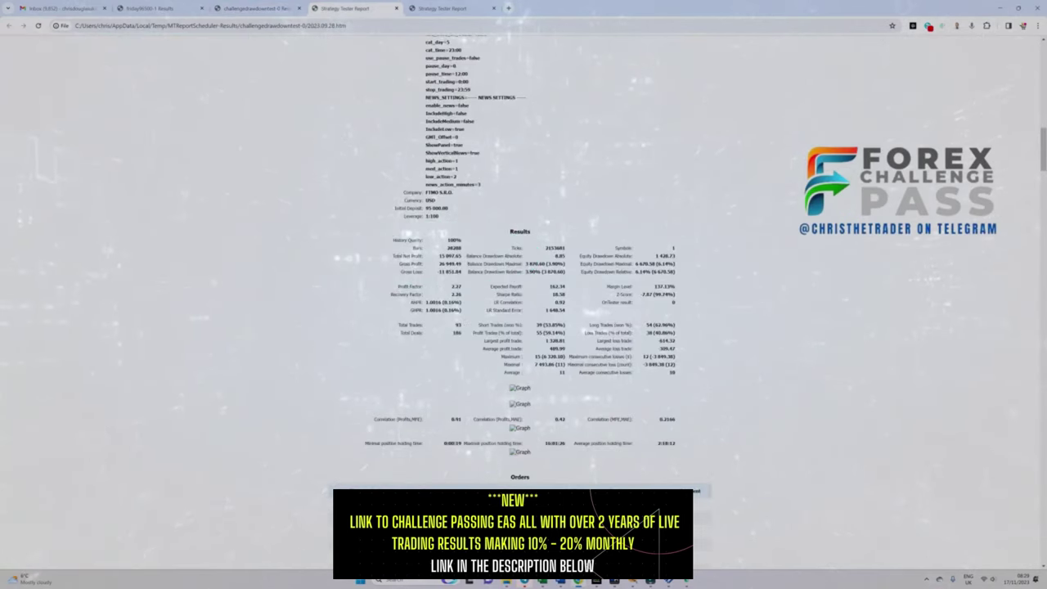
# Close the 2023.10.11 report tab to return to the challengedrawdowntest-0 table
pyautogui.hotkey('ctrl', 'w')
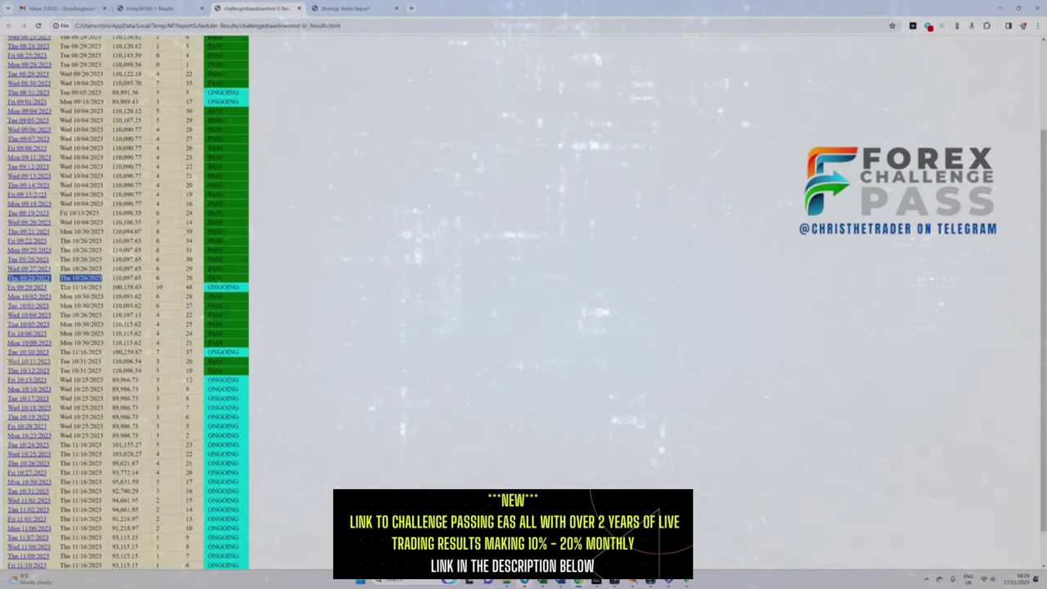